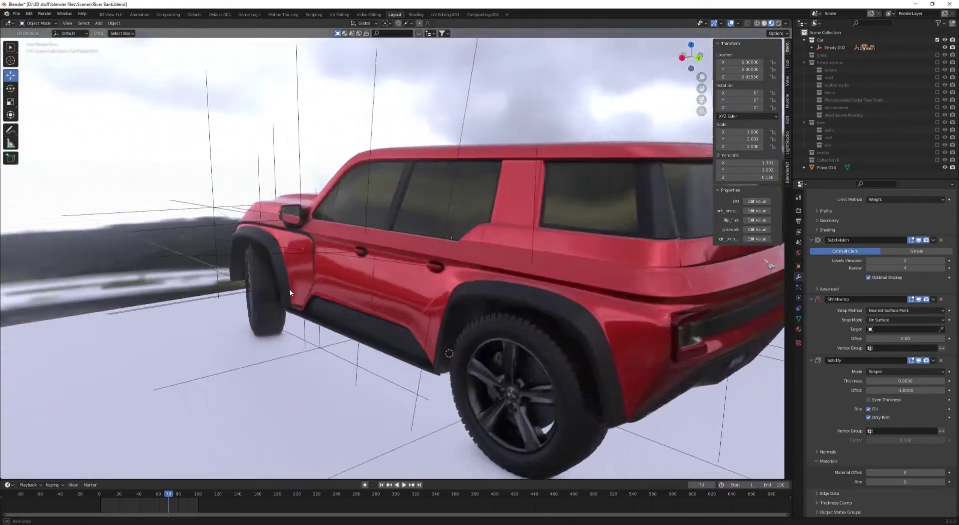
- Replace the red SUV car scene with a new General scene holding only cube, camera and light
key("space")
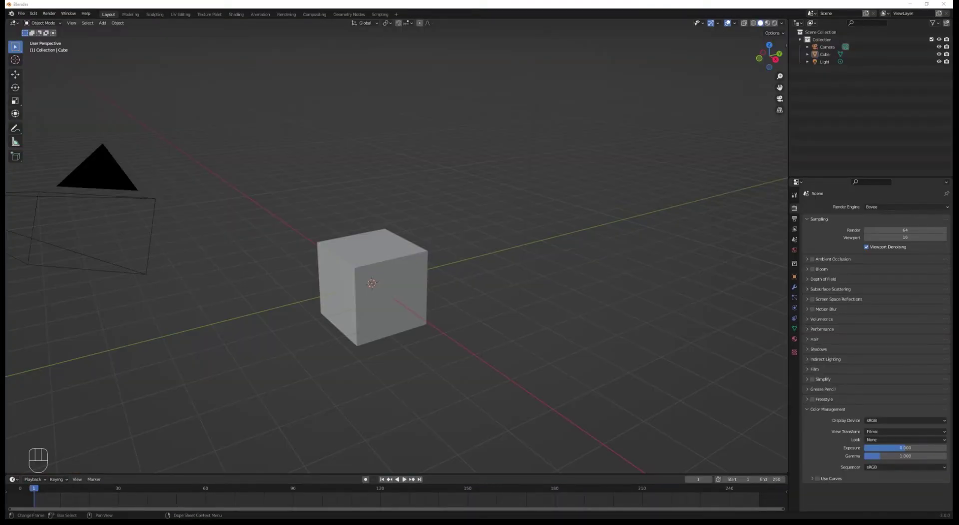
- Add a Mirror modifier to the cube
left_click(372, 290)
left_click(795, 287)
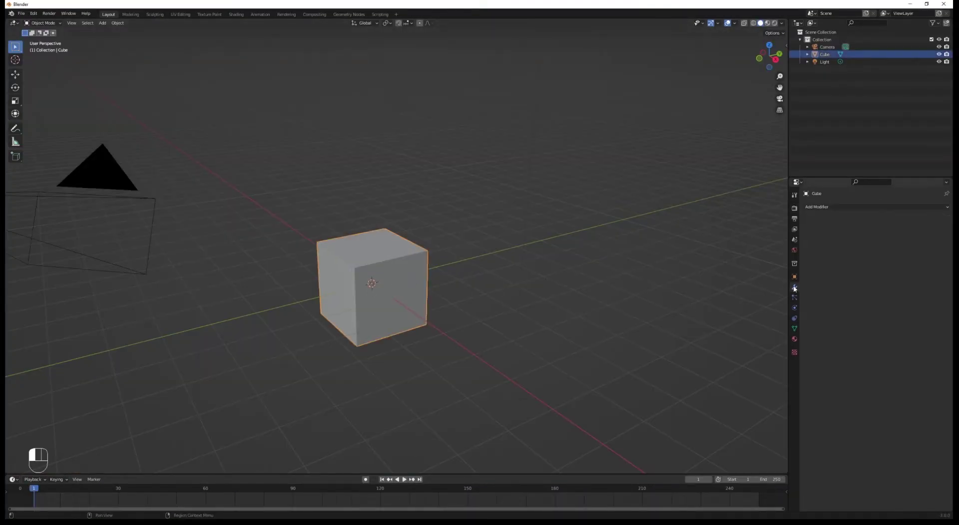
left_click(850, 206)
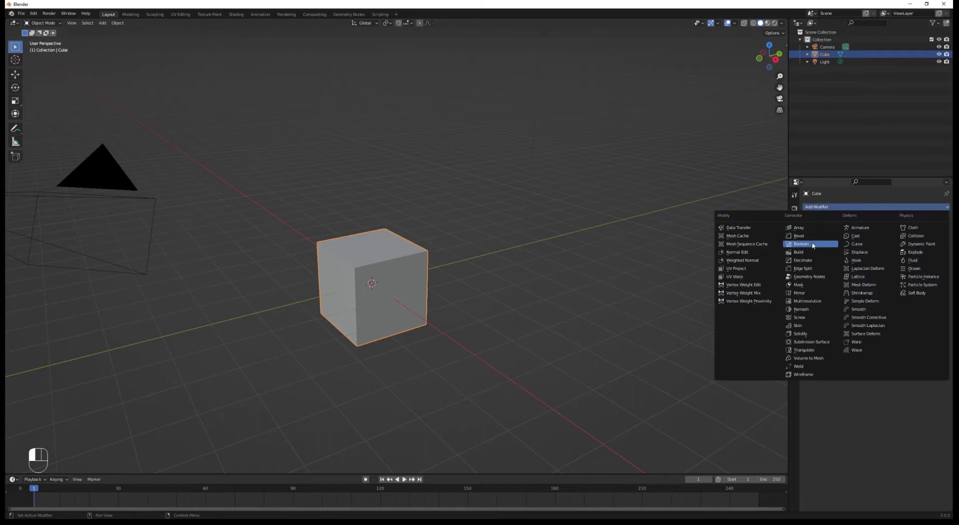
left_click(808, 293)
- Add a Bevel modifier with 2 segments and the Weight limit method
left_click(851, 207)
left_click(799, 235)
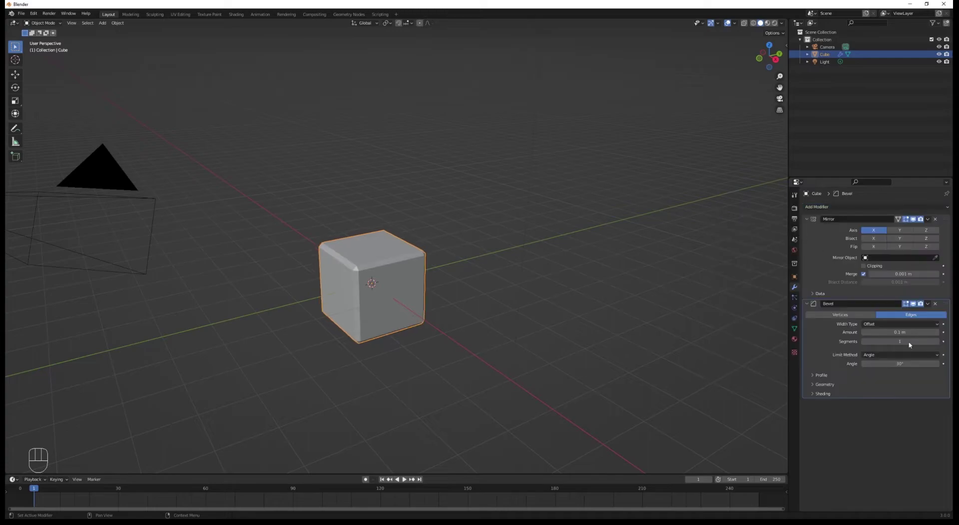
left_click(938, 343)
left_click(894, 355)
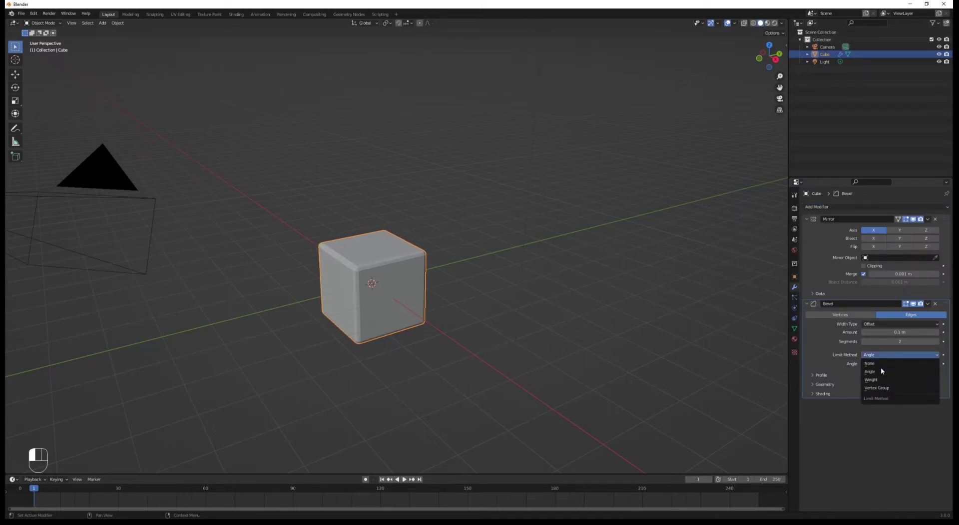
left_click(878, 386)
scroll(407, 310, "up", 2)
- In edge select mode, raise the bevel weight of the cube's top-left edge in the sidebar
scroll(407, 310, "up", 2)
key("Tab")
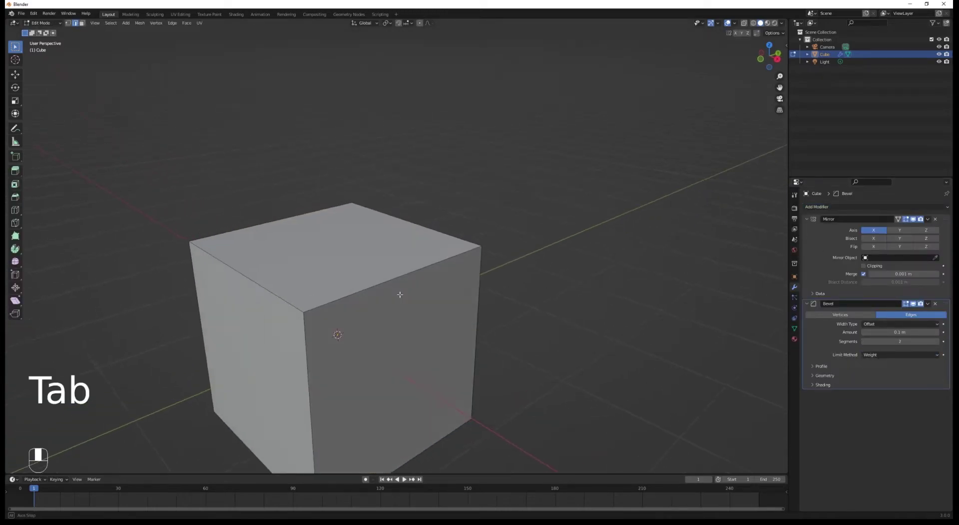
key("2")
left_click(274, 292)
key("n")
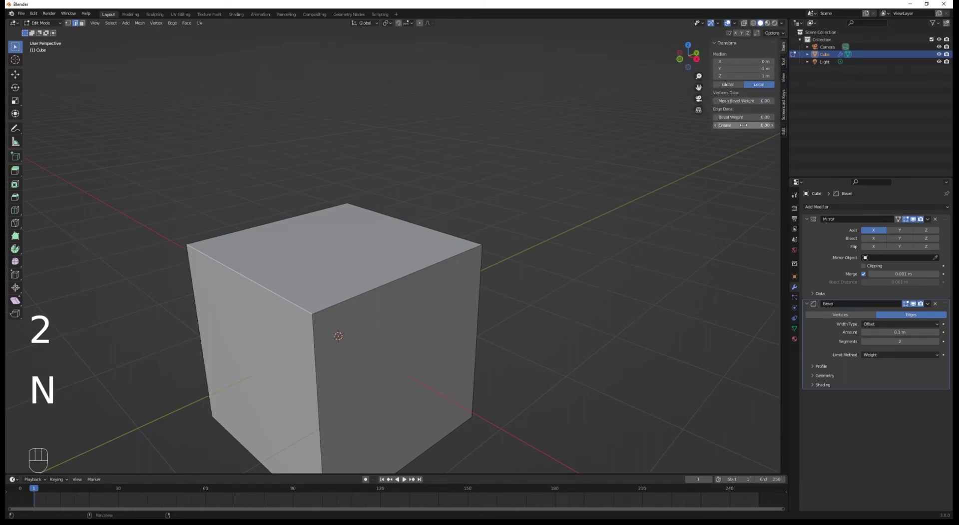
mouse_move(743, 117)
left_mouse_down()
mouse_move(775, 117)
mouse_move(741, 117)
left_mouse_up()
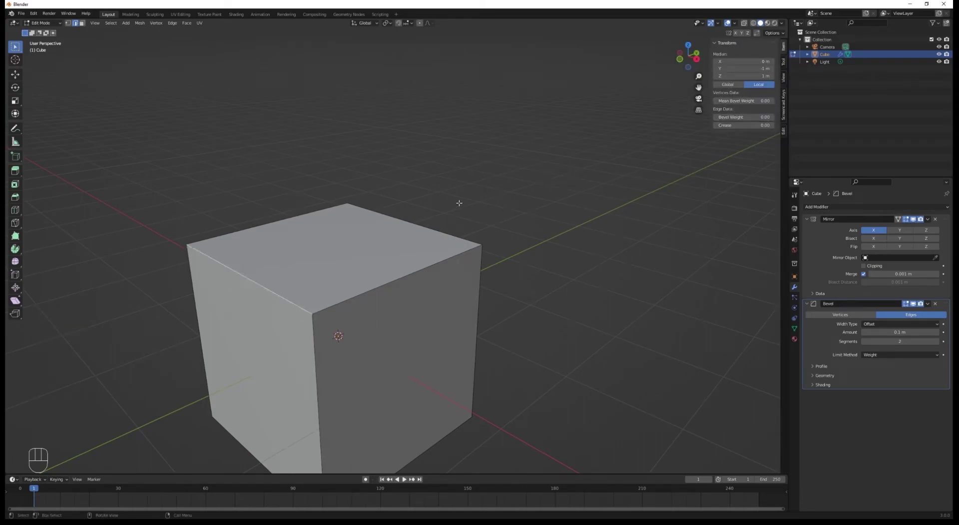
left_click(460, 203)
- Add a Subdivision Surface modifier with viewport level 2 and render level 4
left_click(820, 208)
left_click(819, 342)
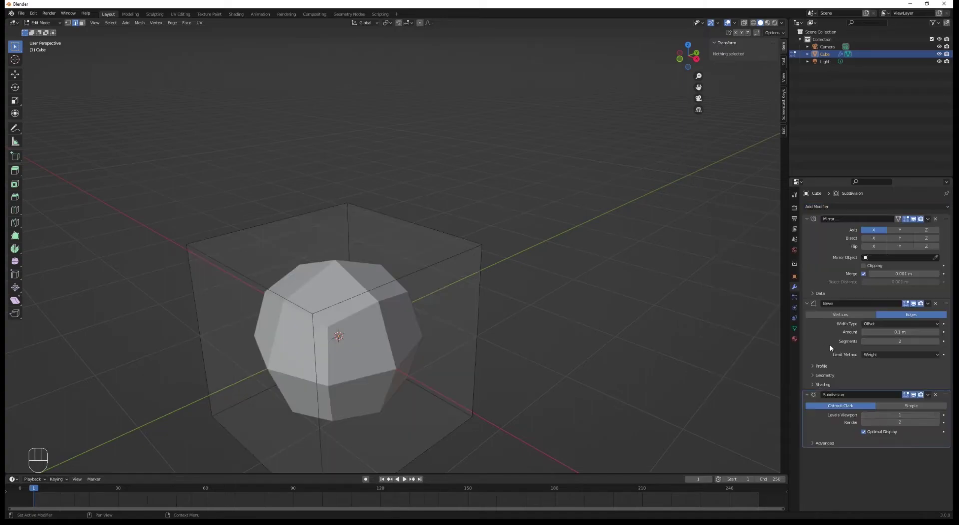
left_click(938, 415)
left_click(938, 423)
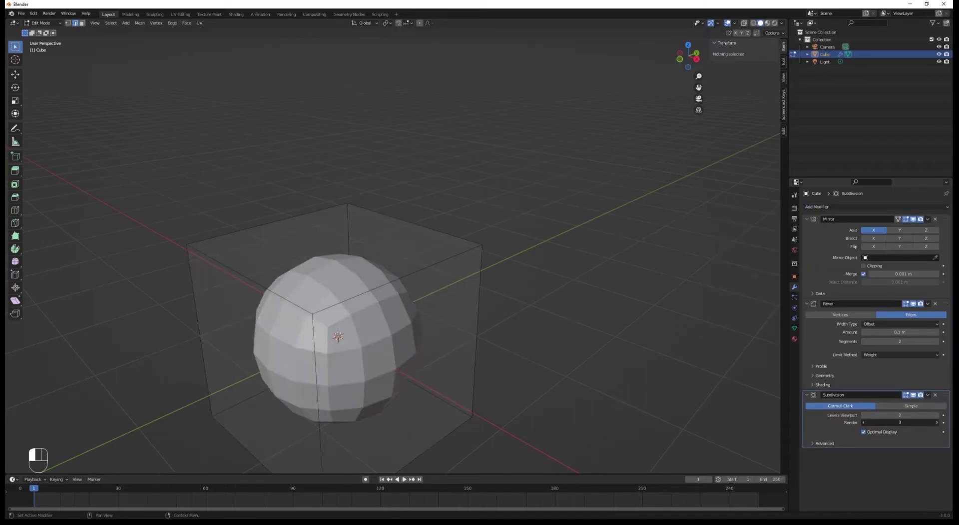
left_click(939, 422)
- Select the cube's four top edges
left_click(351, 289)
left_click(234, 268, "shift")
left_click(292, 218, "shift")
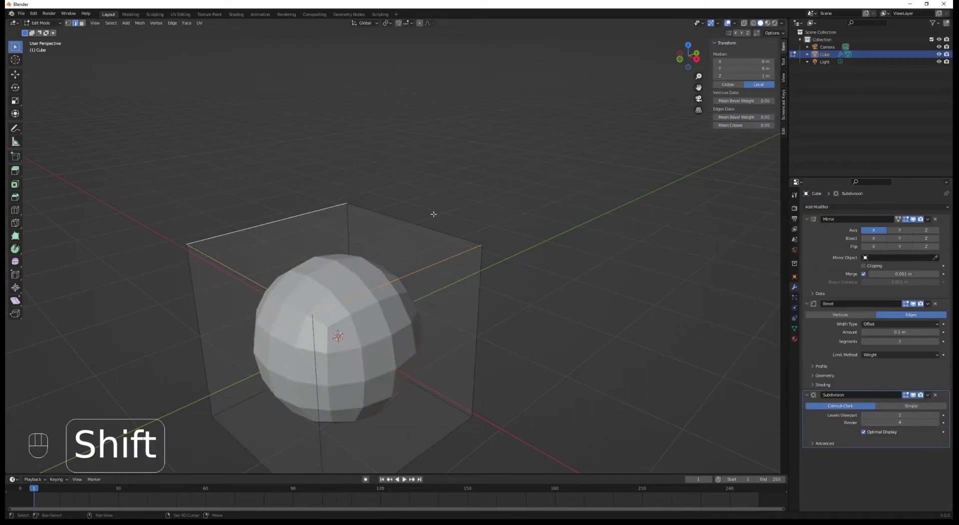
left_click(431, 227, "shift")
- Give the top edges full bevel weight, then add and undo a trial loop cut
mouse_move(734, 118)
left_mouse_down()
mouse_move(779, 118)
mouse_move(734, 117)
mouse_move(774, 126)
mouse_move(734, 126)
left_mouse_up()
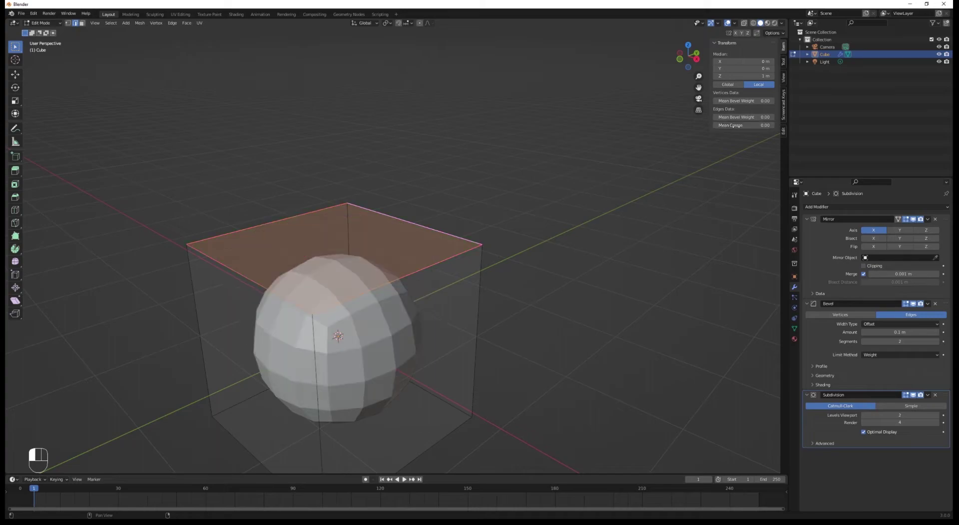
key("ctrl+r")
left_click(497, 230)
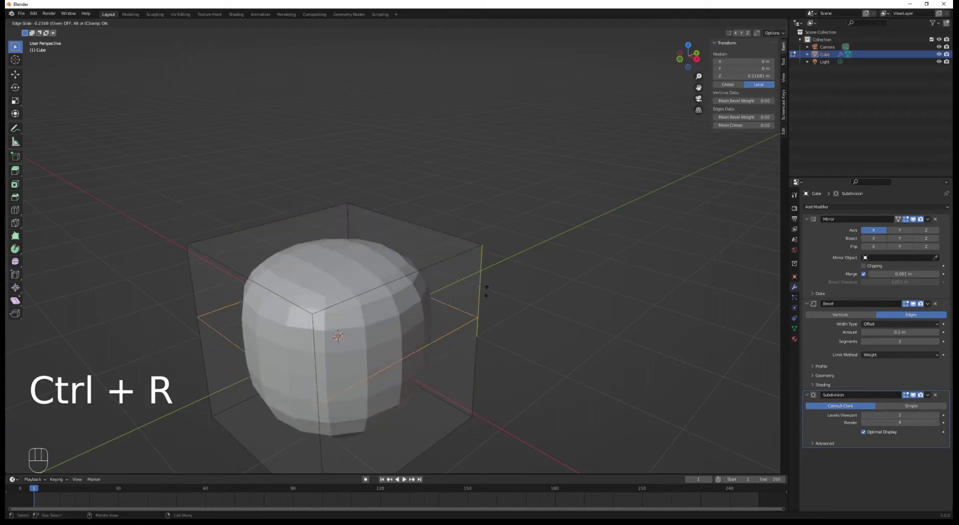
right_click(498, 239)
left_click(568, 257)
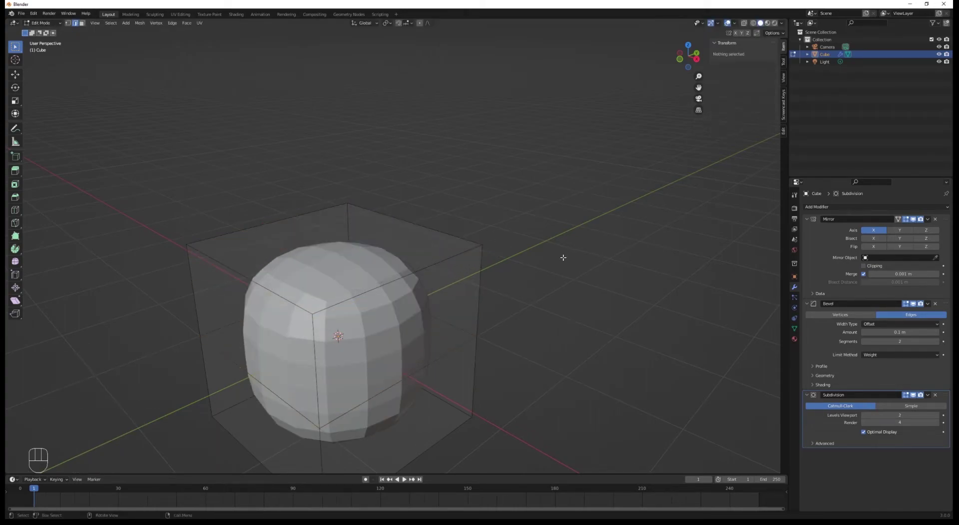
key("ctrl+z")
key("ctrl+z")
- Return to Object Mode and apply Shade Smooth to the cube
key("Tab")
scroll(527, 261, "down", 6)
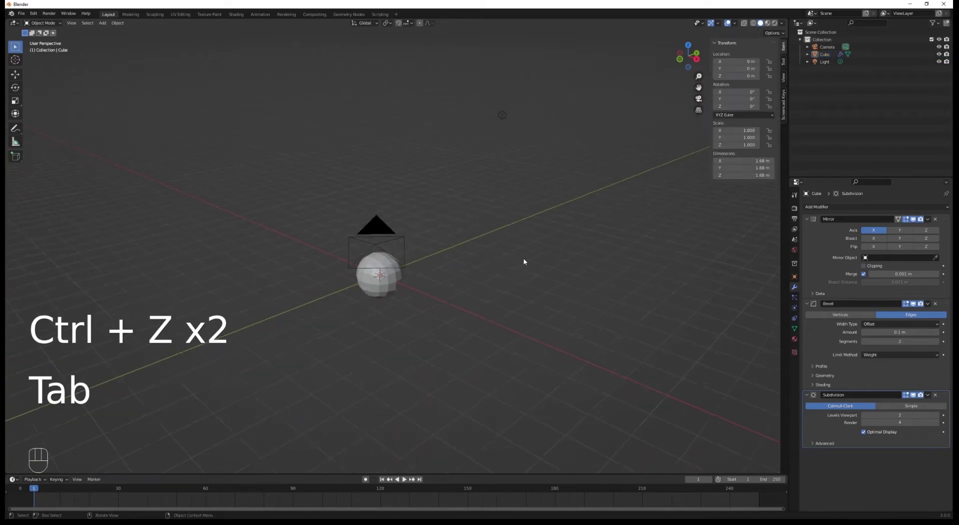
scroll(527, 261, "up", 3)
left_click(118, 23)
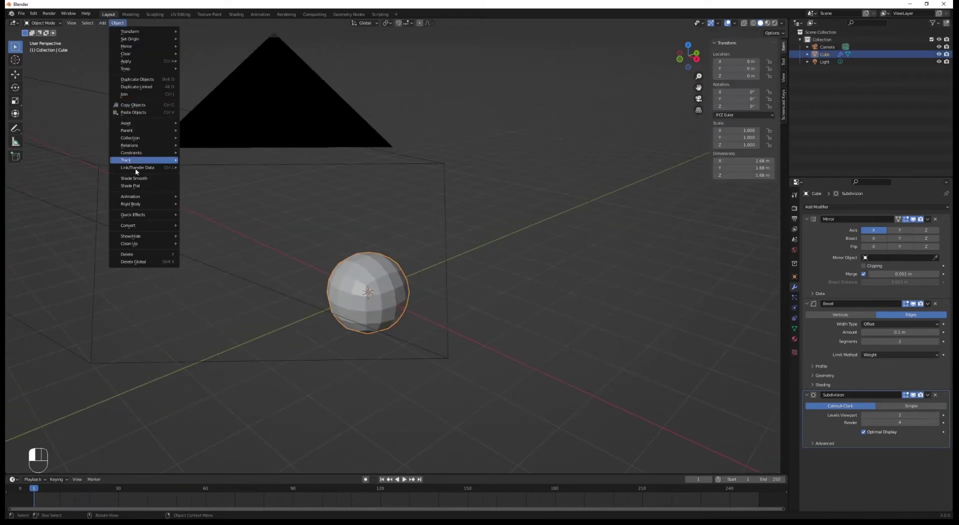
left_click(140, 185)
- Add a Shrinkwrap modifier and collapse the Subdivision panel
middle_click_drag(242, 199, 484, 217)
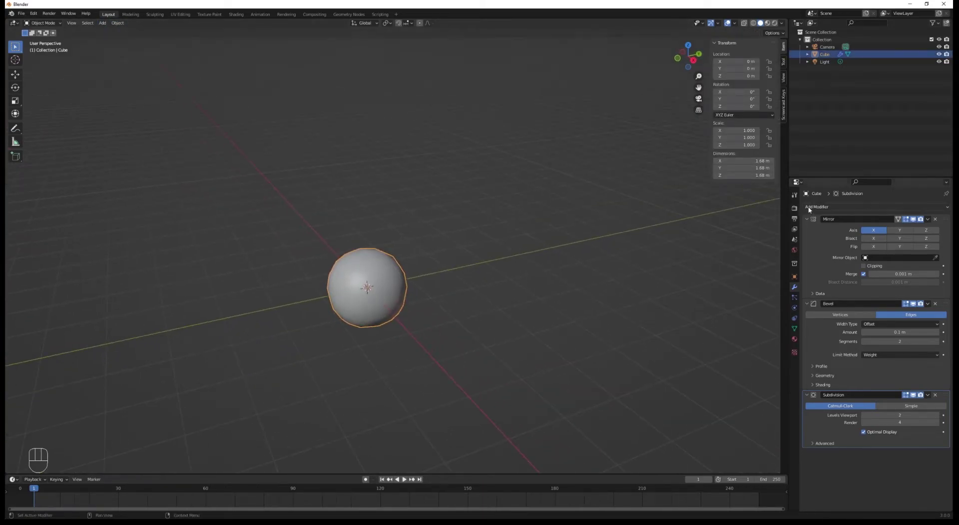
left_click(825, 206)
left_click(862, 293)
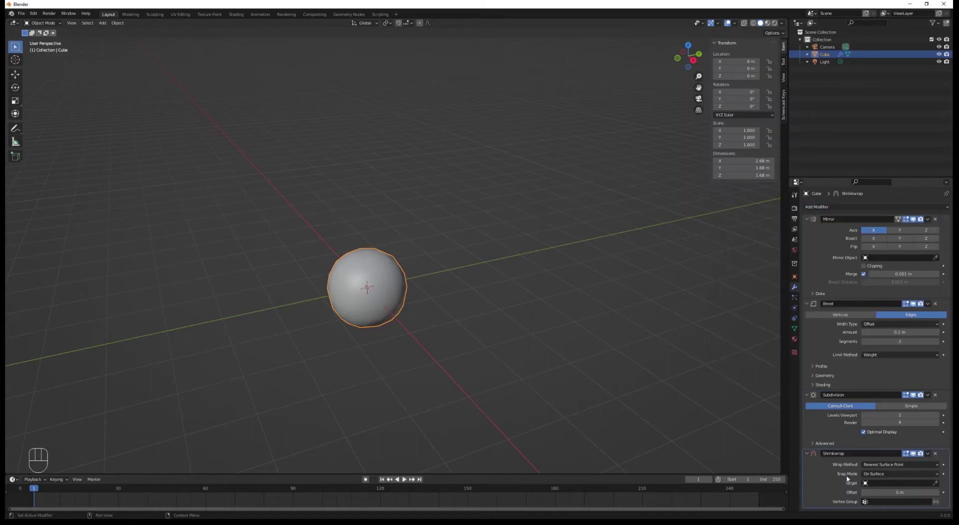
left_click(807, 395)
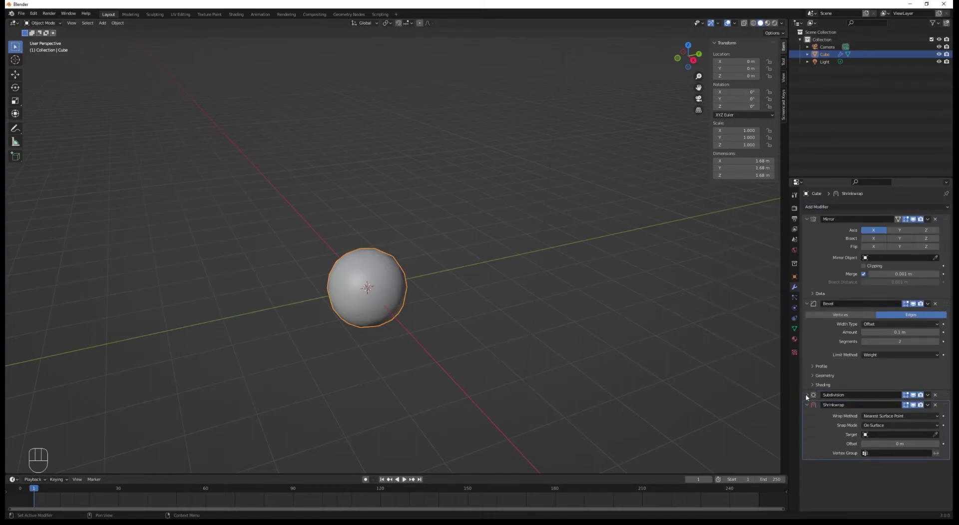
- Assign all the cube's vertices to a new vertex group named 'Shrinkwrapped parts'
left_click(794, 328)
key("Tab")
key("a")
key("1")
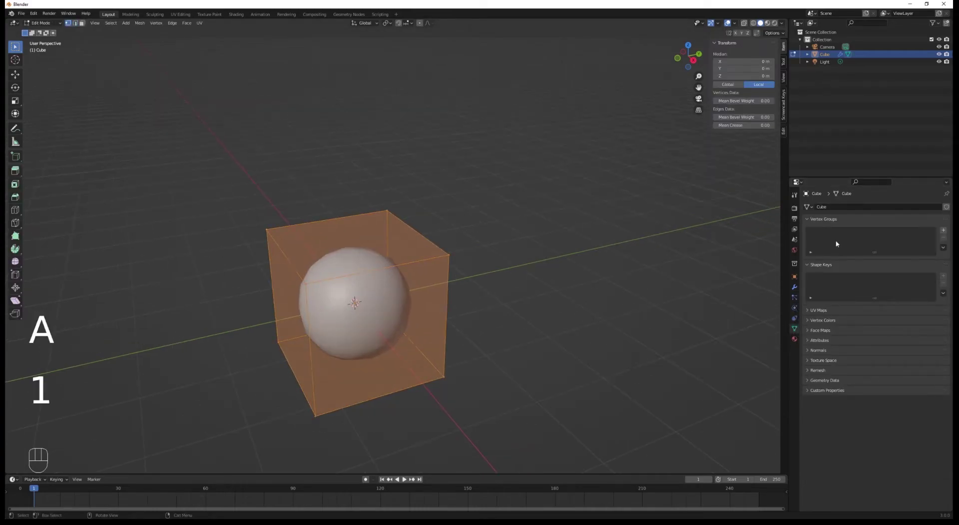
left_click(944, 231)
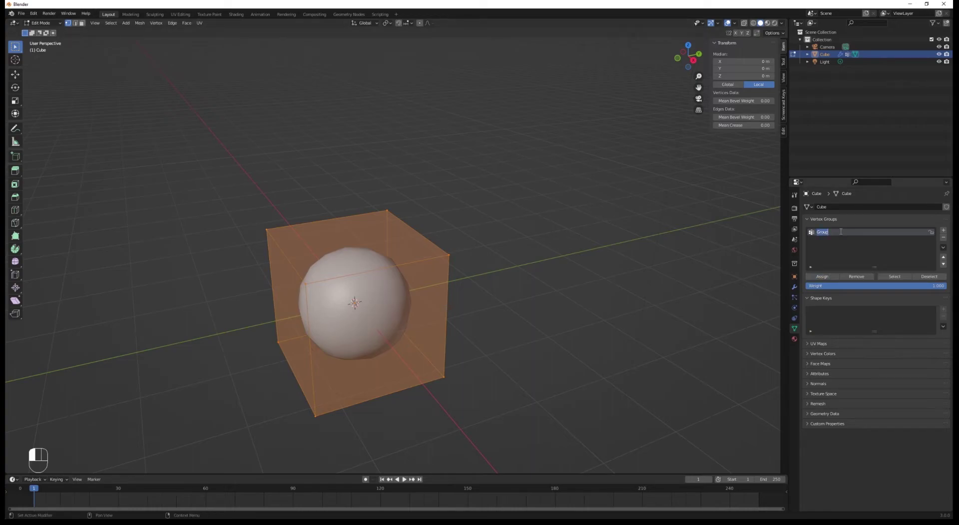
type("Shrinkwrapped parts")
left_click(830, 277)
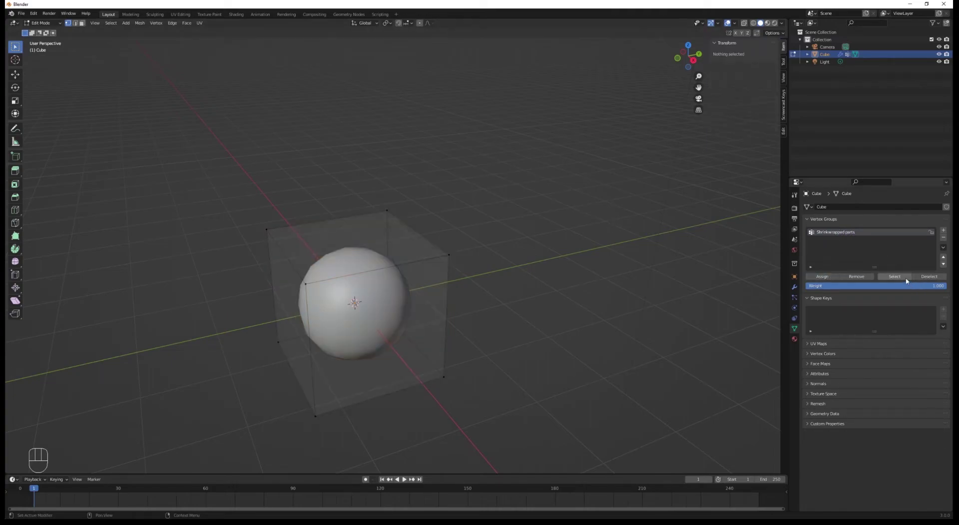
left_click(906, 277)
key("alt+a")
- Set the Shrinkwrap modifier's vertex group to 'Shrinkwrapped parts'
left_click(794, 286)
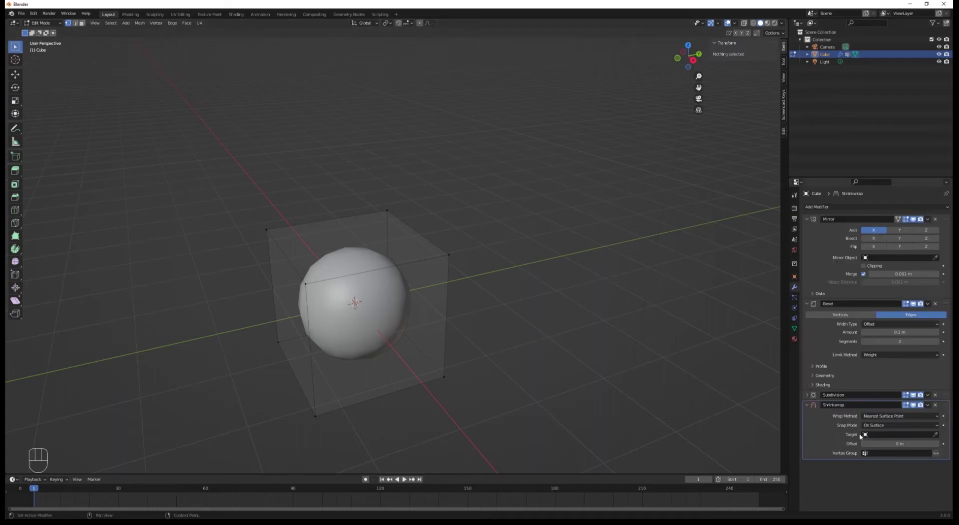
left_click(871, 452)
left_click(879, 375)
- Add a Solidify modifier with 0.003 m thickness and return to Object Mode
left_click(821, 206)
left_click(816, 334)
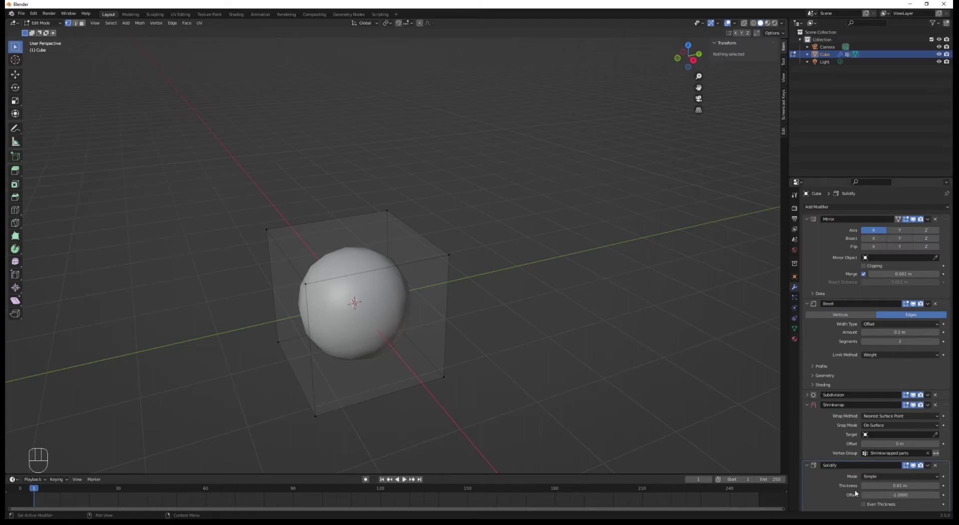
scroll(855, 492, "down", 4)
left_click(891, 411)
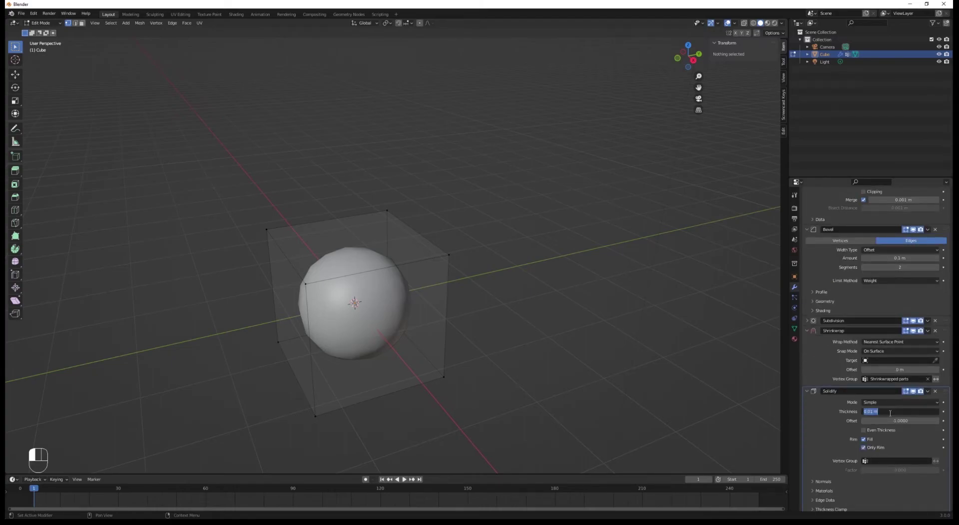
type("0.003")
key("Return")
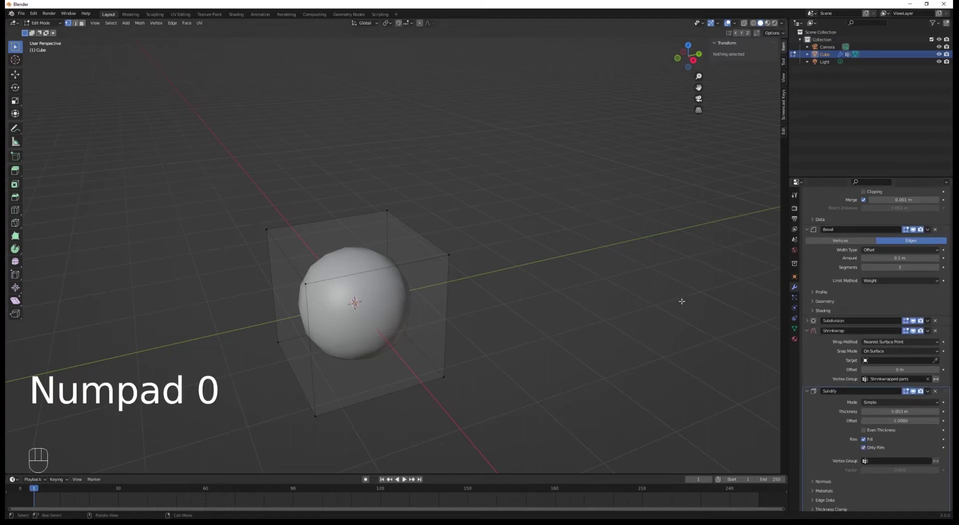
key("Tab")
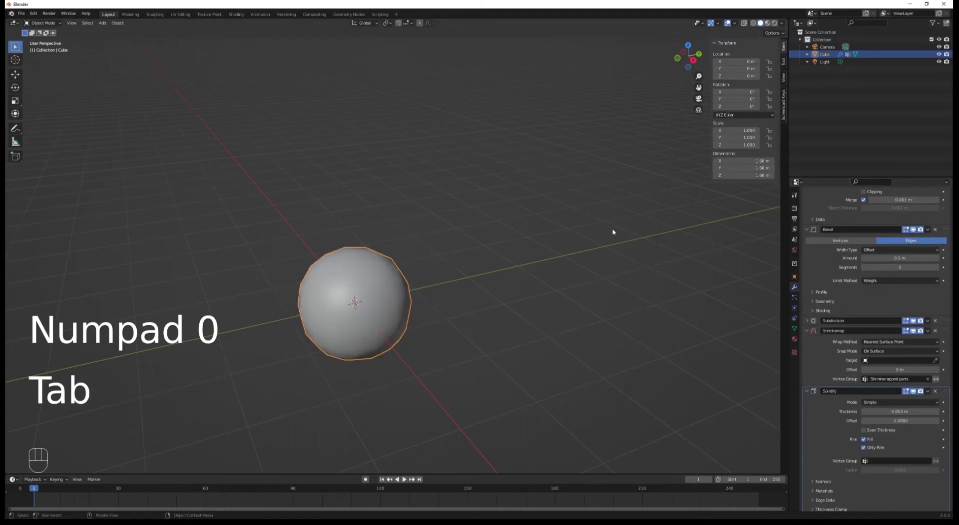
- Assign Ctrl+F as the shortcut for View > Navigation > Walk Navigation
left_click(73, 23)
mouse_move(111, 115)
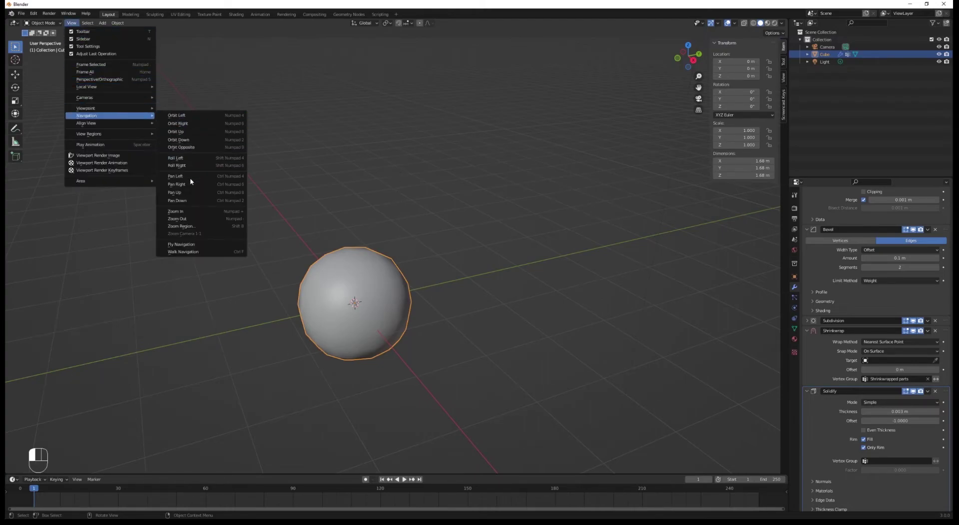
right_click(190, 253)
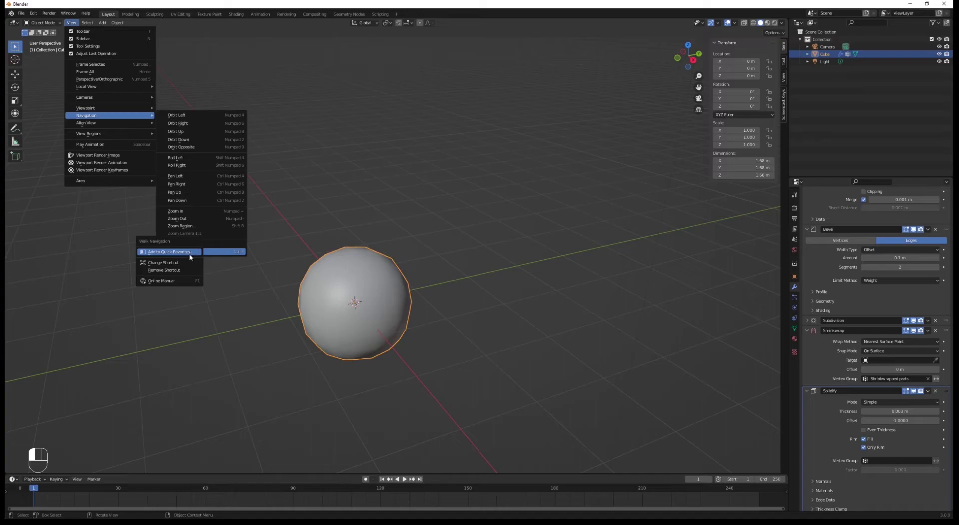
right_click(193, 252)
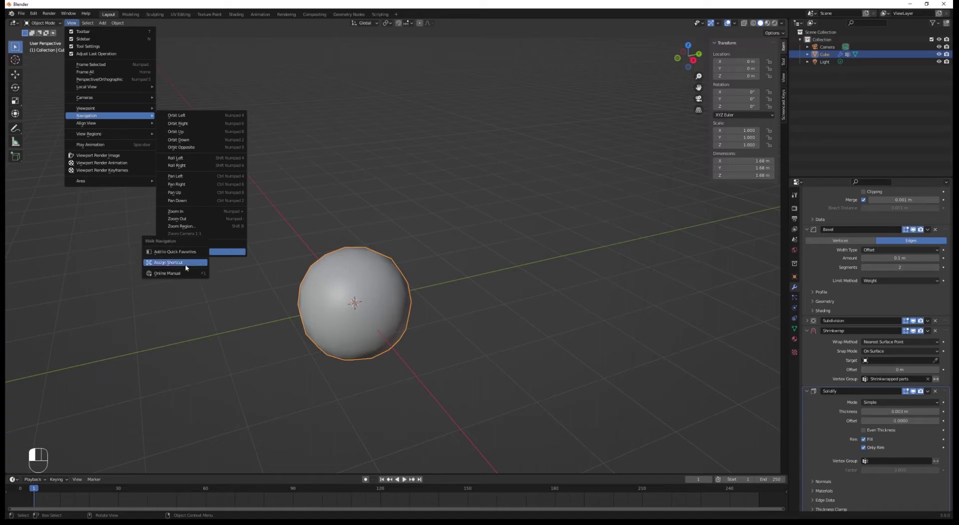
left_click(186, 263)
key("ctrl+f")
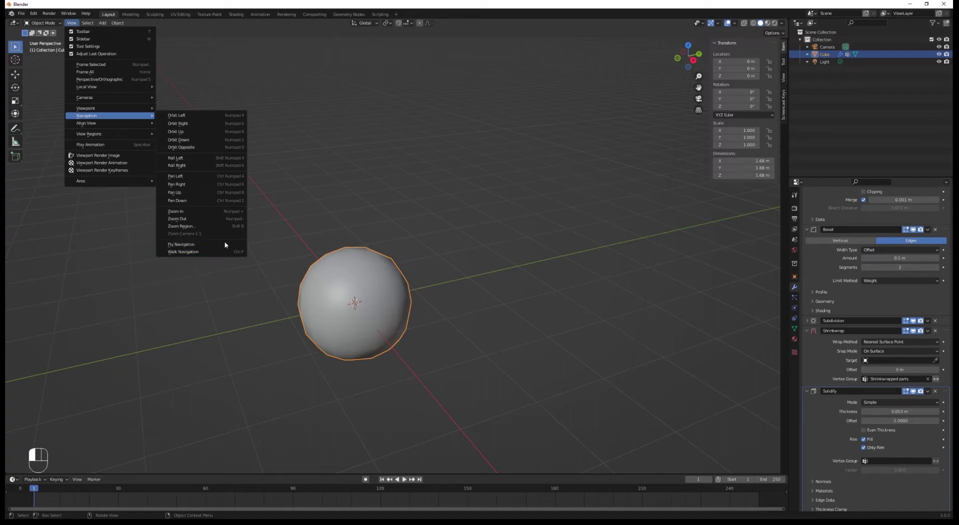
- Test Ctrl+F walk navigation from the camera view, cancel, and return to user perspective
key("KP_0")
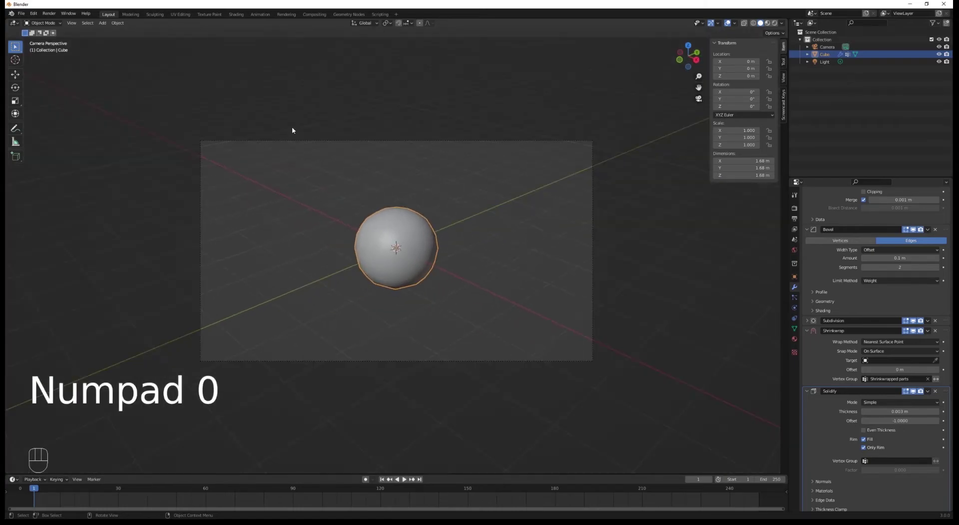
key("ctrl+f")
key("shift")
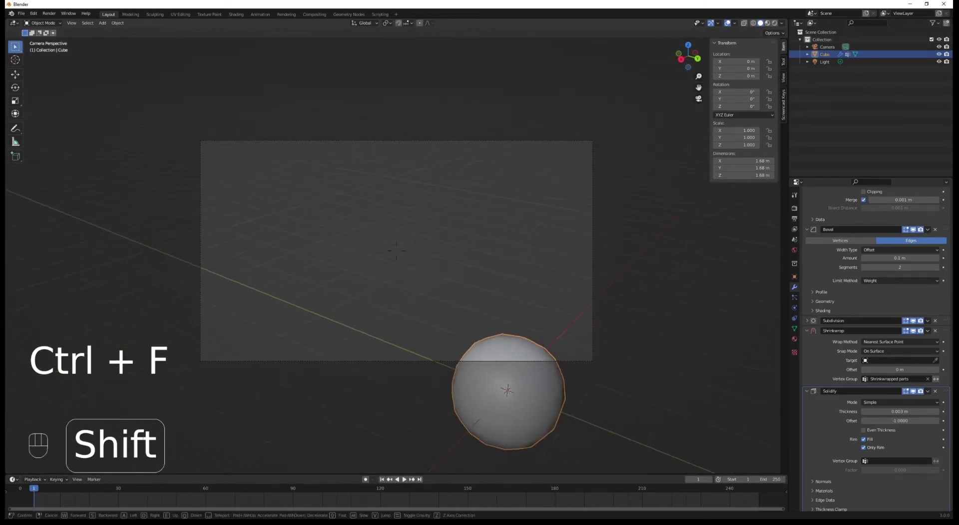
right_click(485, 271)
left_click(505, 281)
middle_click_drag(505, 282, 474, 320)
key("shift")
scroll(474, 320, "up", 2)
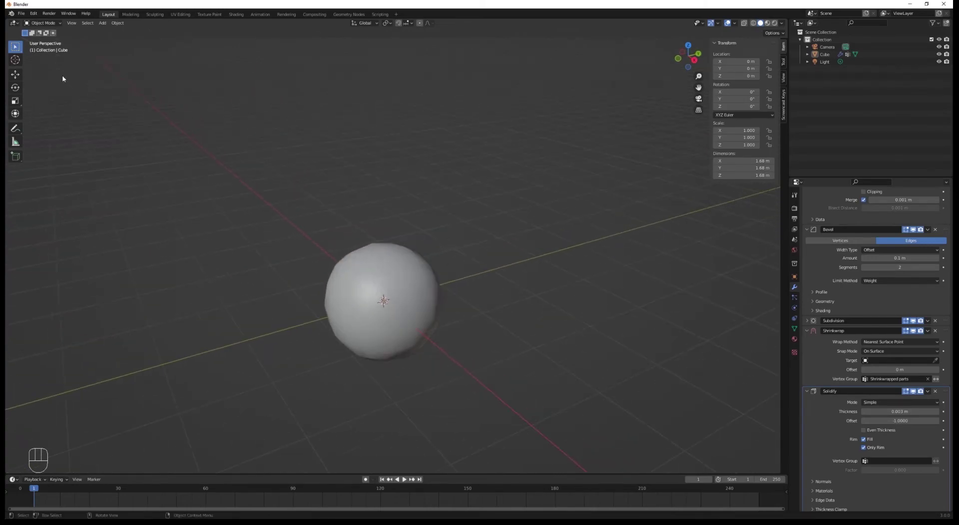
- Enable Ambient Occlusion and Bloom in the Render Properties
left_click(35, 13)
left_click(54, 120)
left_click(794, 208)
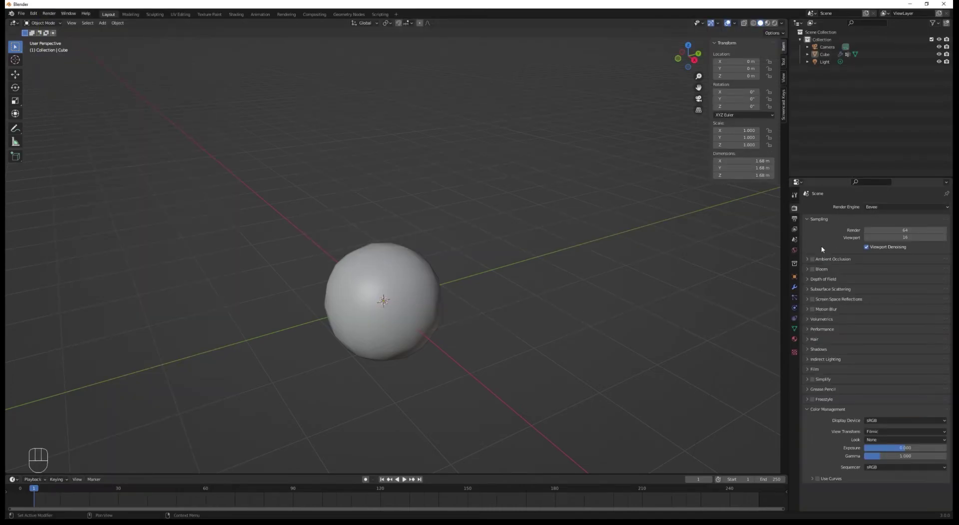
left_click(813, 259)
left_click(813, 268)
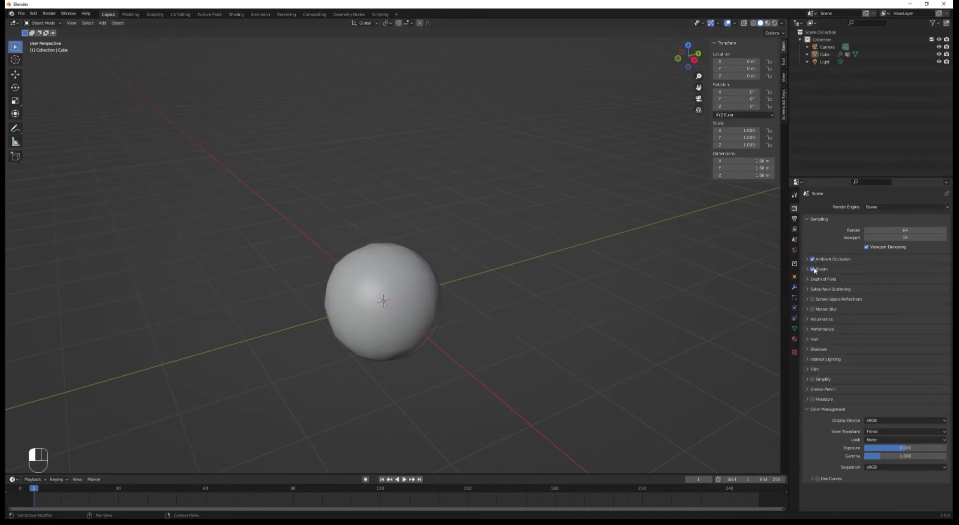
left_click(832, 300)
left_click(842, 299)
- Set the render engine to Cycles with GPU Compute as the device
left_click(906, 207)
left_click(889, 231)
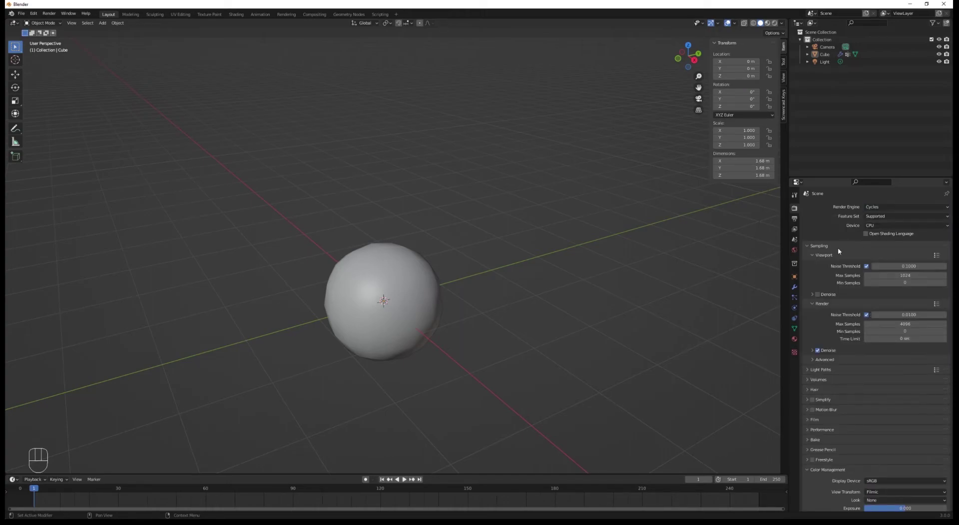
left_click(880, 226)
left_click(885, 230)
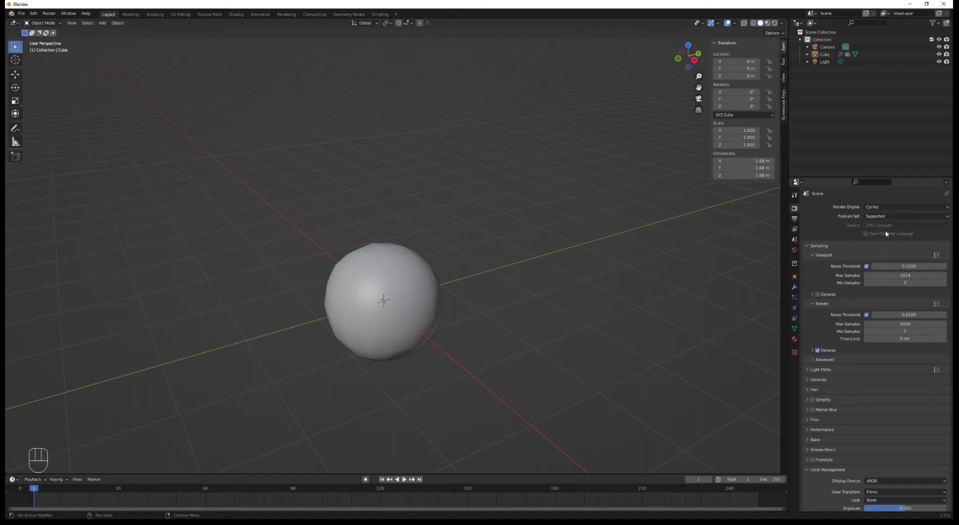
- Set the Color Management Look to High Contrast
left_click(31, 14)
left_click(50, 120)
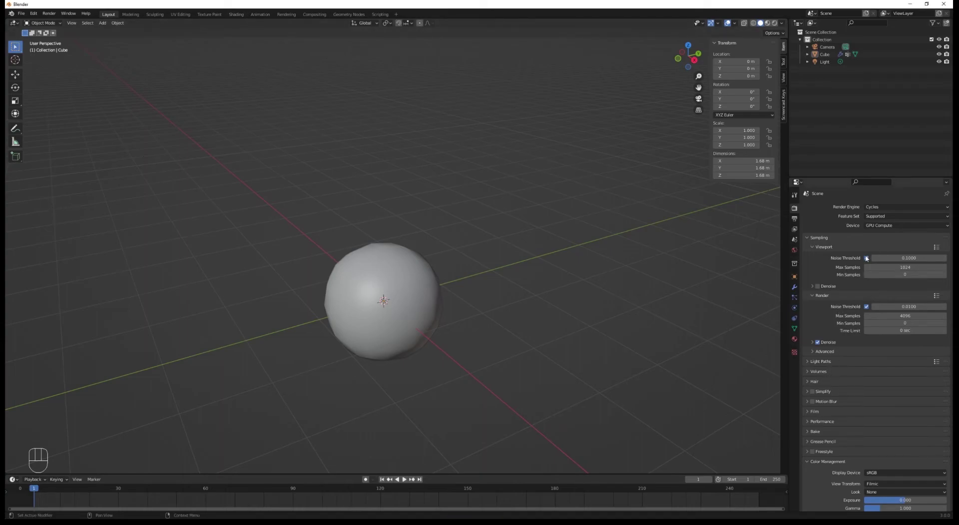
scroll(852, 348, "down", 2)
left_click(893, 469)
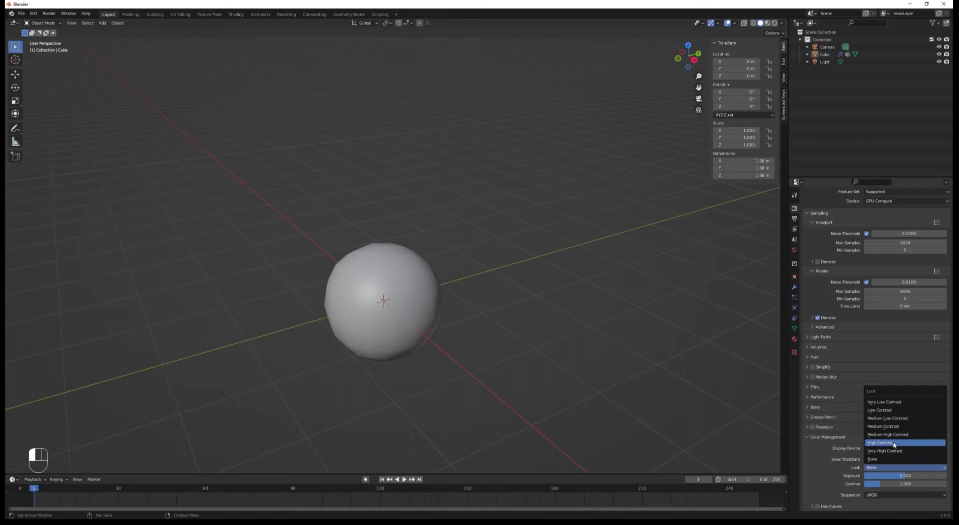
left_click(895, 445)
middle_click_drag(431, 281, 452, 266)
left_click(429, 281)
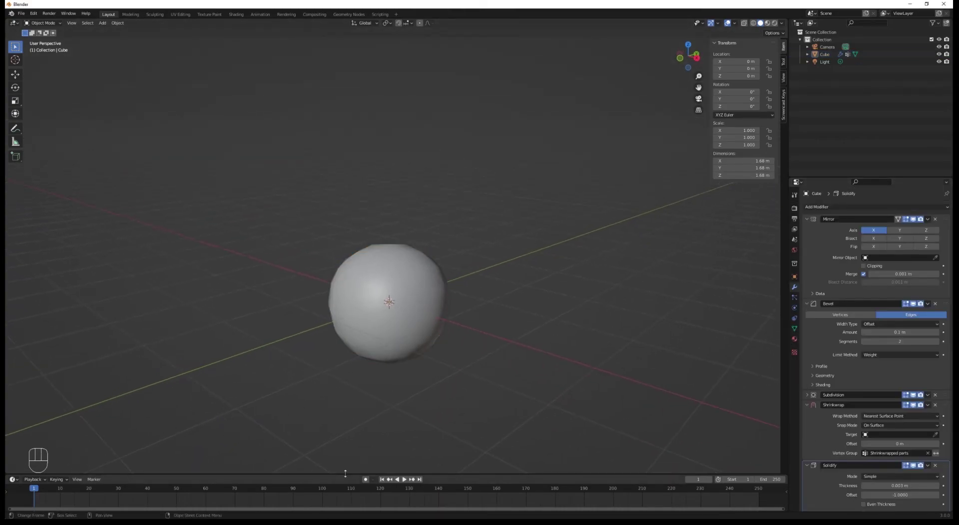
- From the right view, stretch the cube along Y to 4.5 m long
left_click(385, 272)
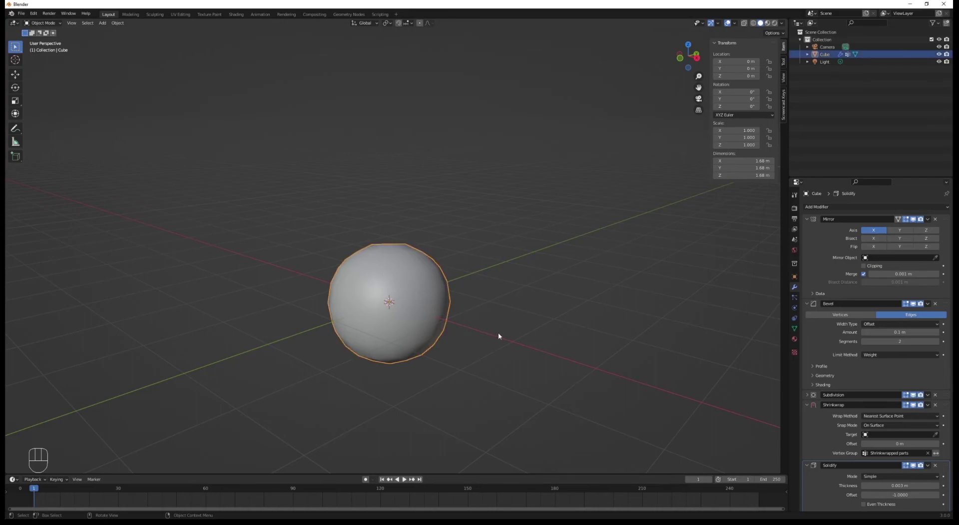
key("KP_3")
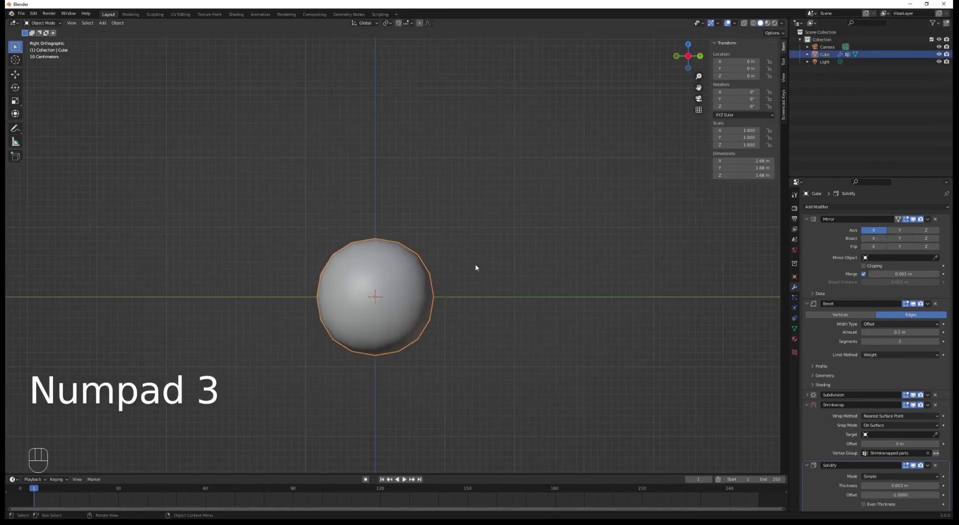
key("s")
key("y")
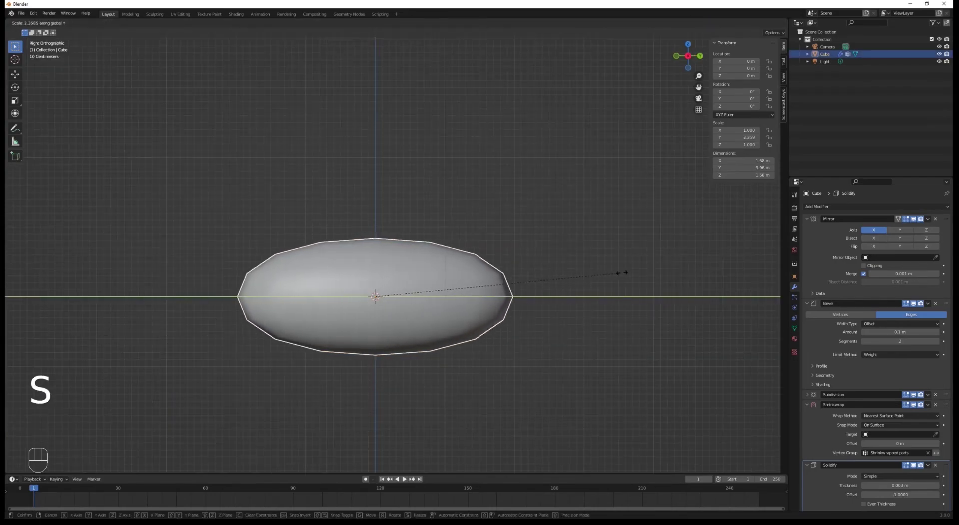
left_click(655, 270)
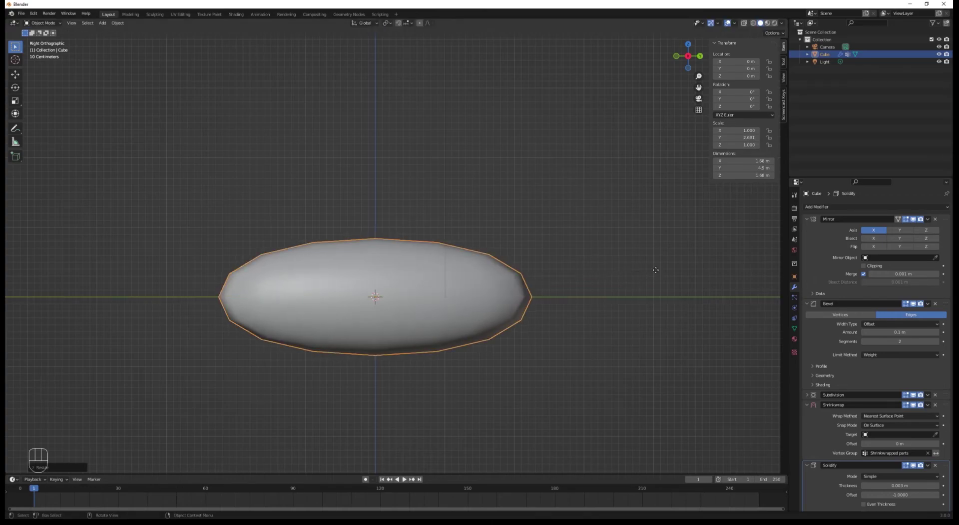
- Move the stretched cube up along Z so it rests on the grid floor
key("g")
key("z")
left_click(659, 212)
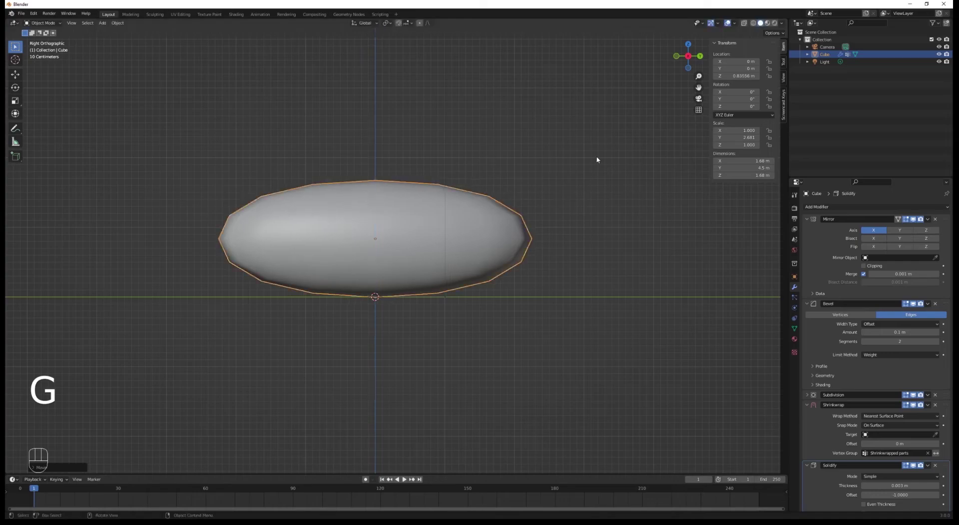
left_click(597, 159)
scroll(388, 255, "down", 3)
middle_click_drag(388, 255, 413, 272)
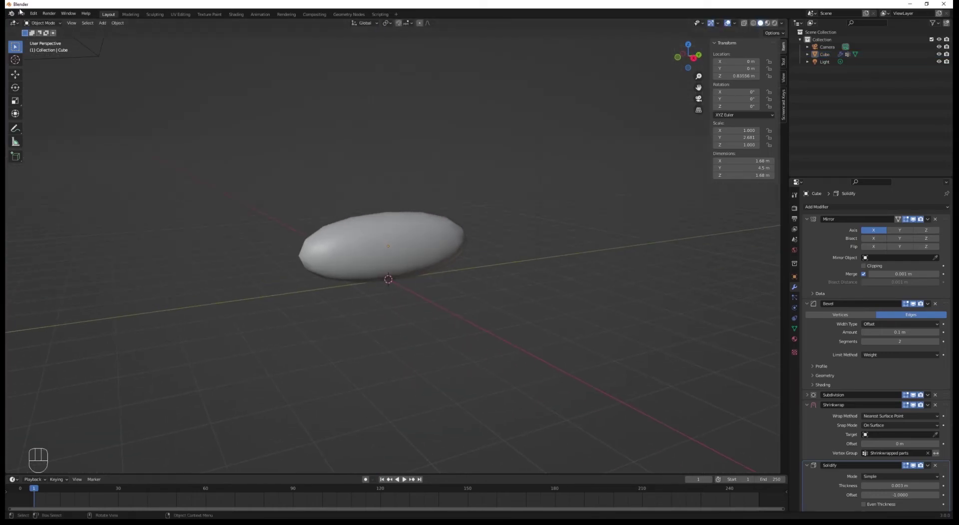
left_click(20, 13)
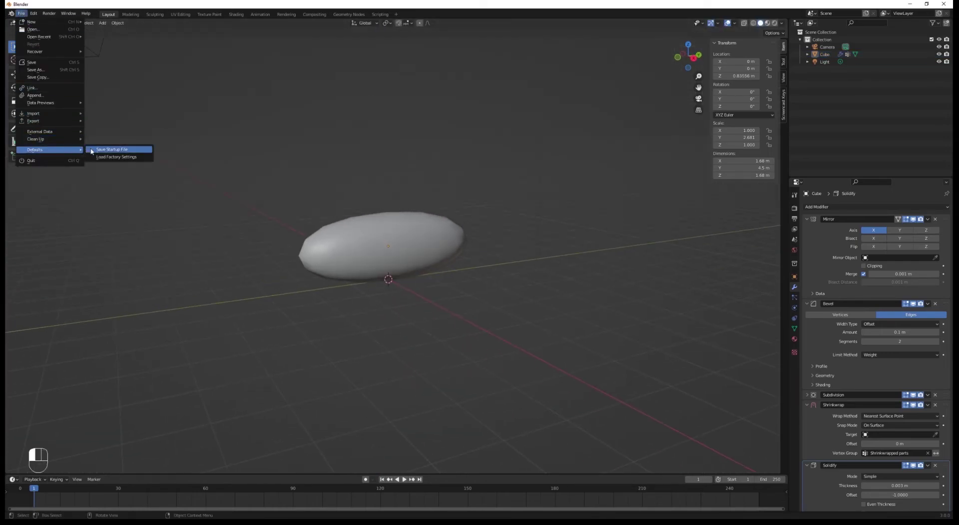
- Save the stretched cube scene as the startup file and switch to Right Orthographic view
left_click(91, 149)
left_click(92, 149)
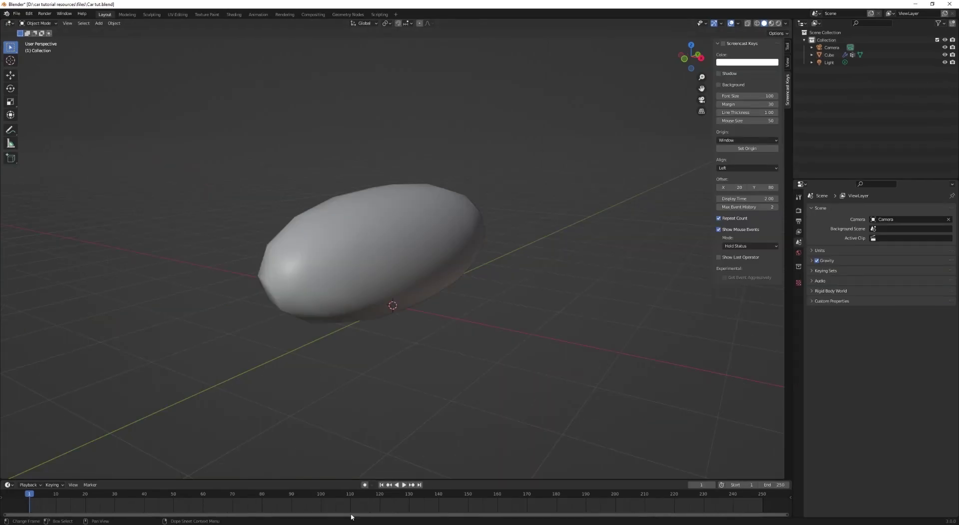
scroll(460, 274, "up", 4)
key("KP_3")
- Toggle the Screencast Keys settings, select all objects, and bring up the Add menu
key("shift+a")
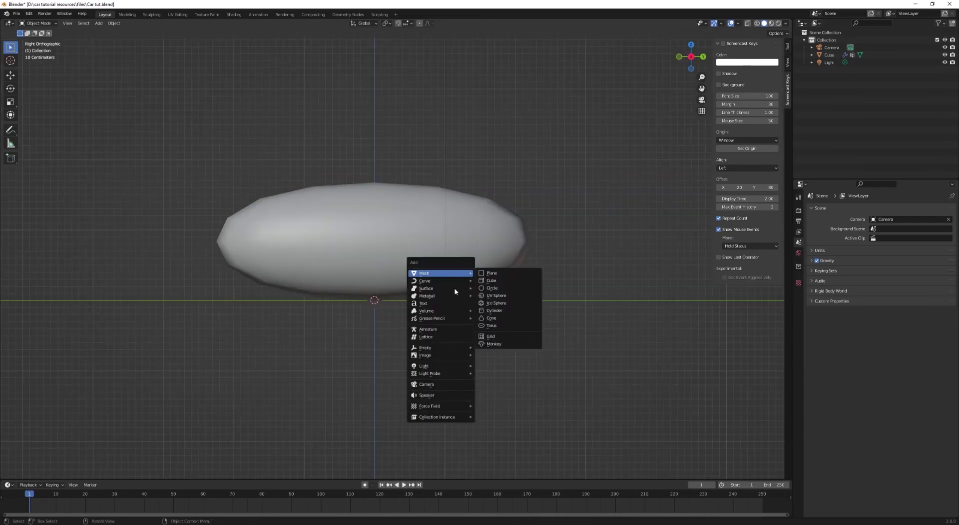
mouse_move(440, 355)
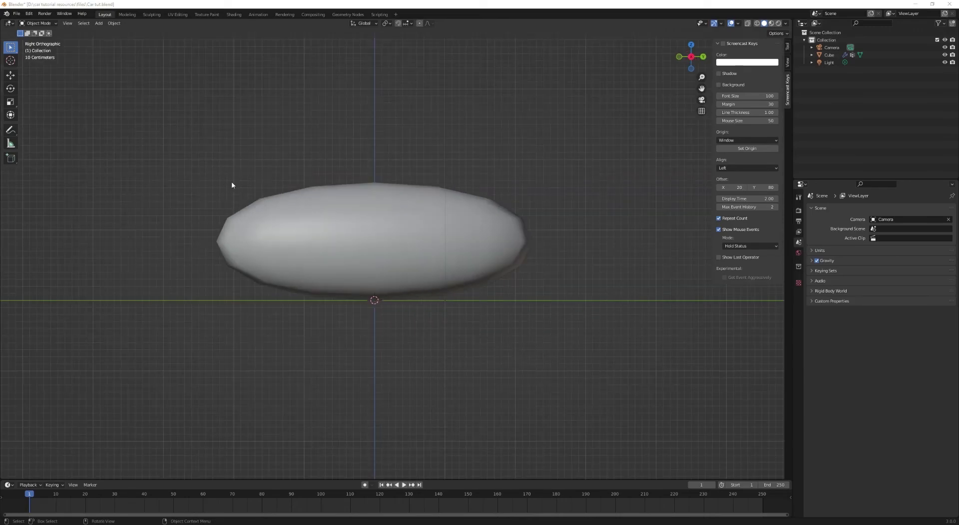
left_click(725, 44)
left_click(719, 43)
key("a")
scroll(429, 184, "down", 1)
key("shift+a")
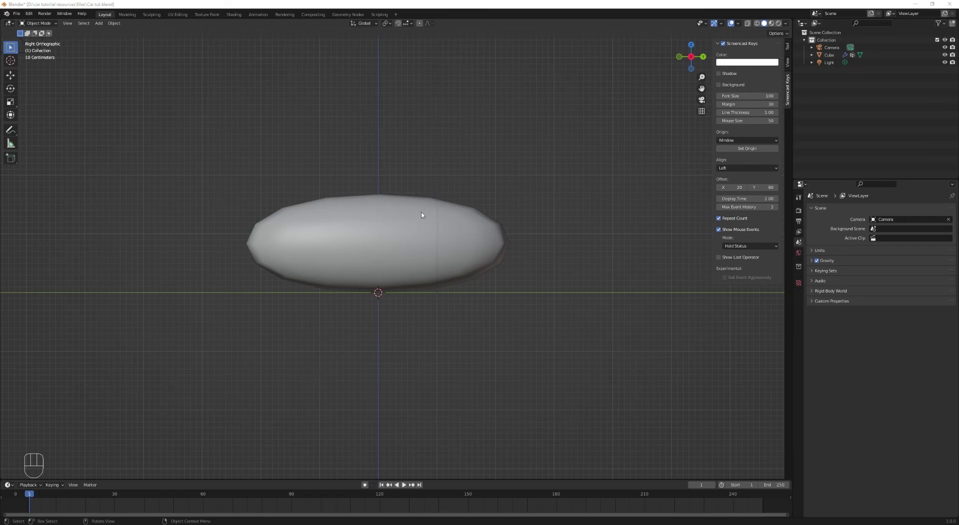
- Load the Bronco side-view image as a reference and raise it along Z
double_click(429, 224)
scroll(428, 225, "up", 1)
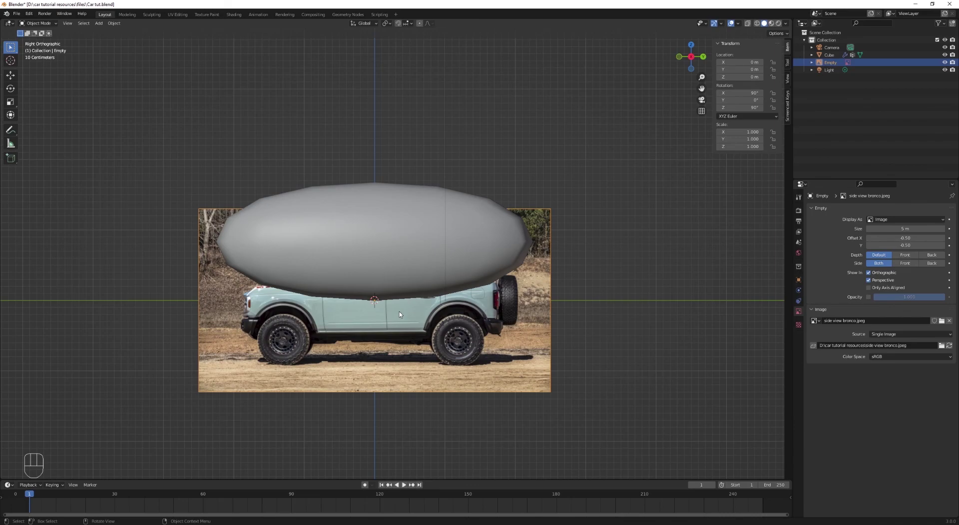
key("g")
key("z")
left_click(454, 254)
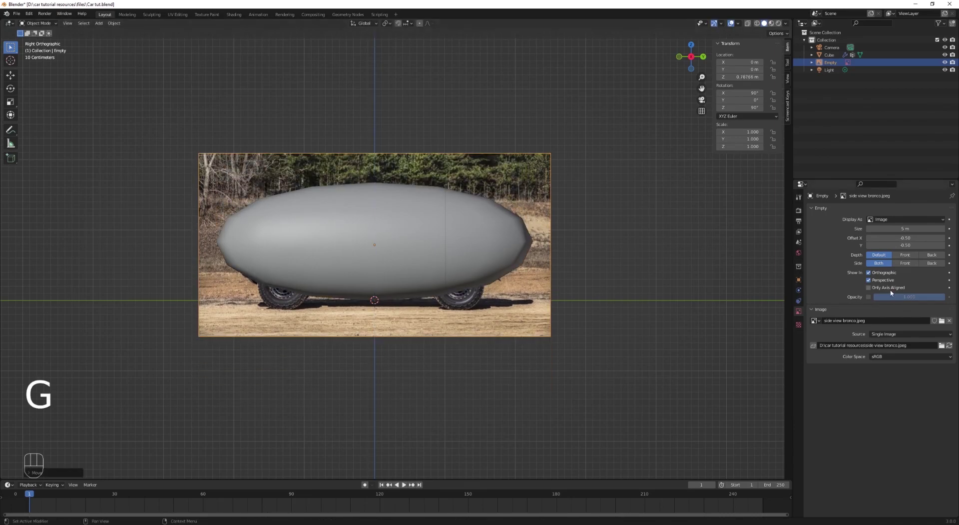
- Enable Only Axis Aligned and custom Opacity, lowering the image opacity to about 0.65
left_click(890, 289)
left_click(869, 297)
left_click_drag(929, 297, 903, 297)
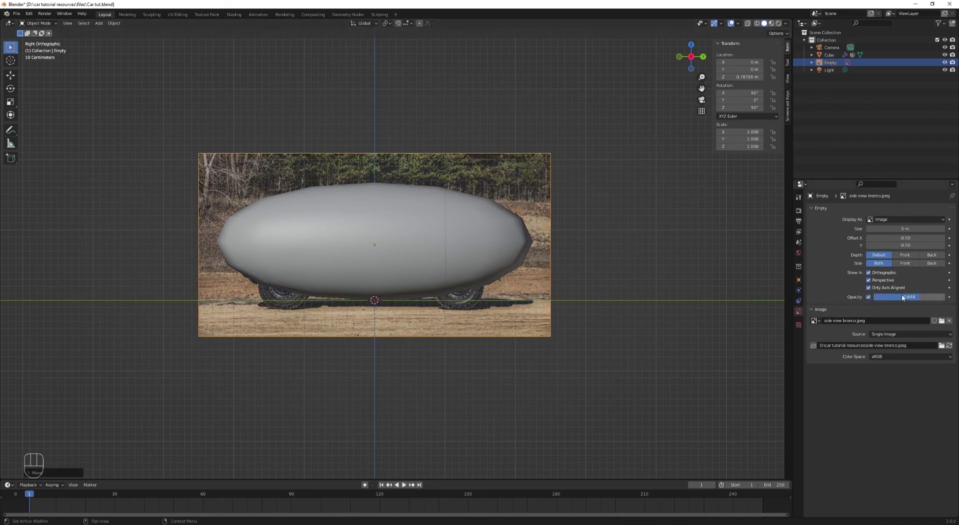
key("z")
- Move the reference image vertically again and fade it further to 0.233 opacity
scroll(396, 256, "up", 2)
key("g")
key("z")
left_click(461, 281)
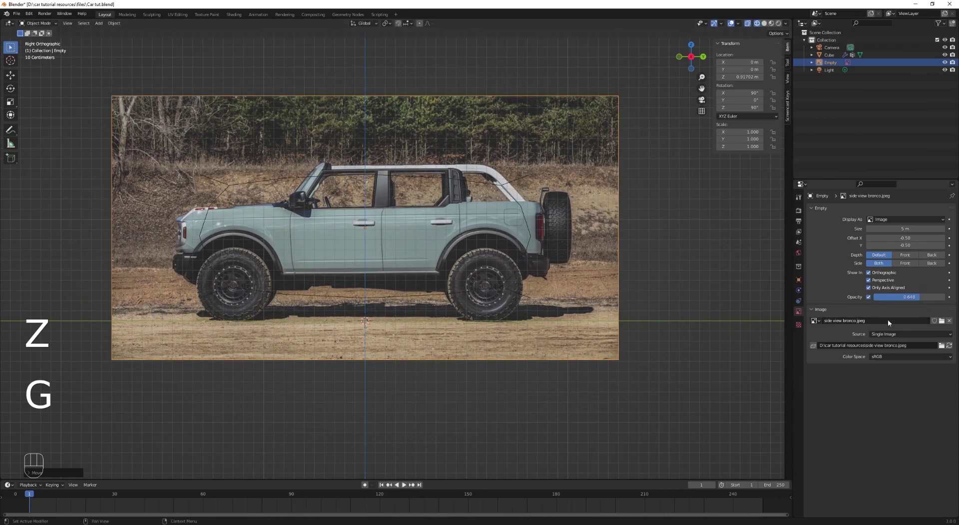
left_click_drag(896, 297, 873, 297)
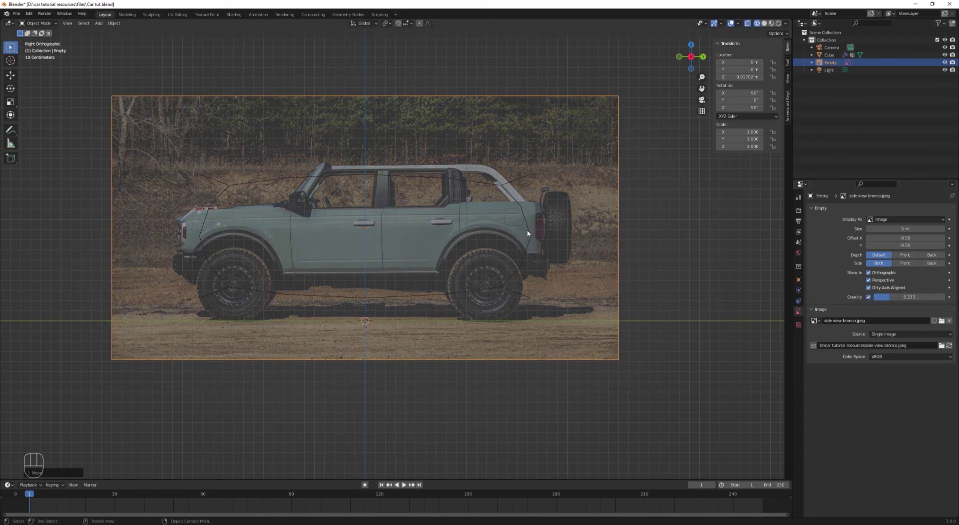
- Scale the reference image to 0.886, realign its height with the cube, and deselect it
key("s")
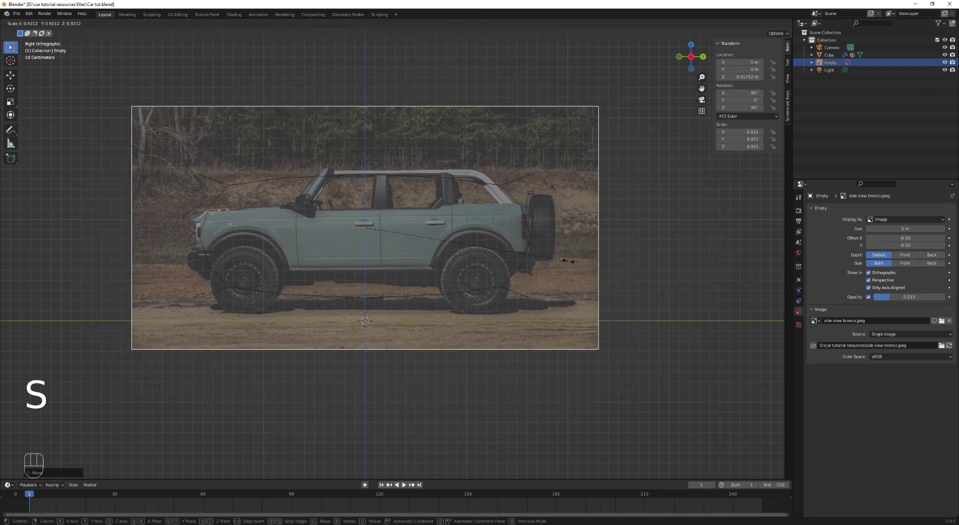
left_click(561, 264)
key("g")
key("z")
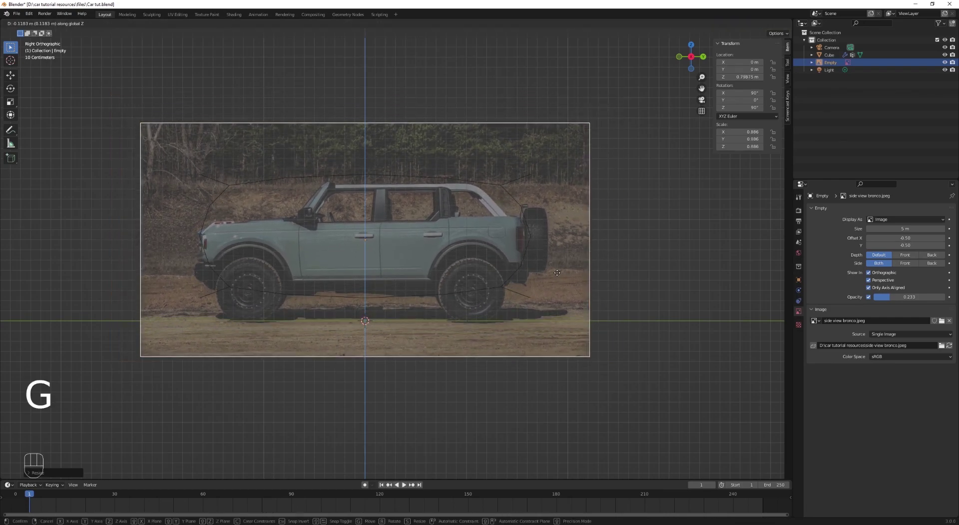
left_click(558, 270)
left_click(609, 312)
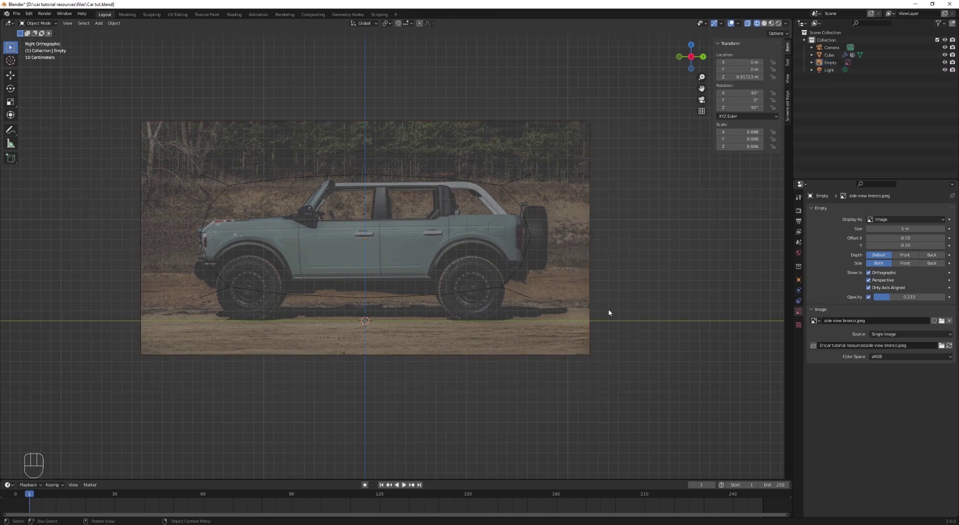